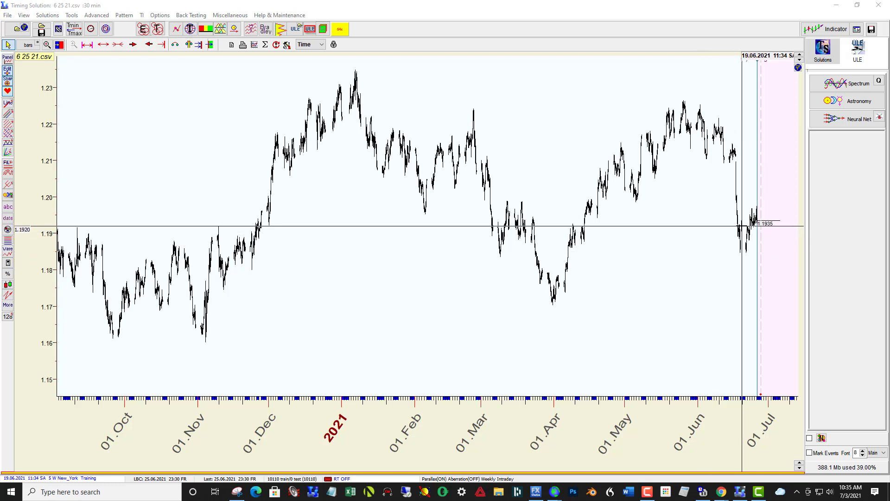
# Step: Zoom the EURUSD 30-minute chart onto the latest bars, 18 Jun to 01 Jul 2021
pyautogui.moveTo(742, 226); pyautogui.dragTo(776, 272)
pyautogui.moveTo(457, 248); pyautogui.dragTo(566, 255)
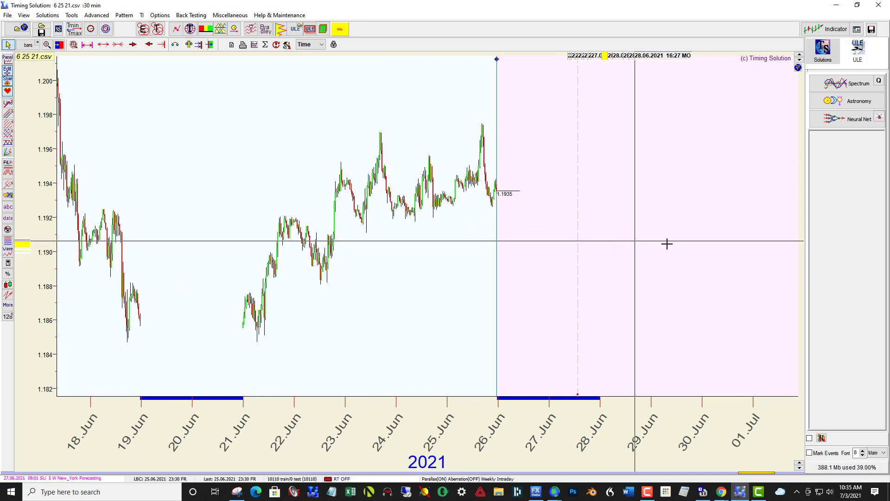
# Step: Target a new neural net at a Close Relative Price Oscillator with MAs 100, 200, 400
pyautogui.click(840, 119)
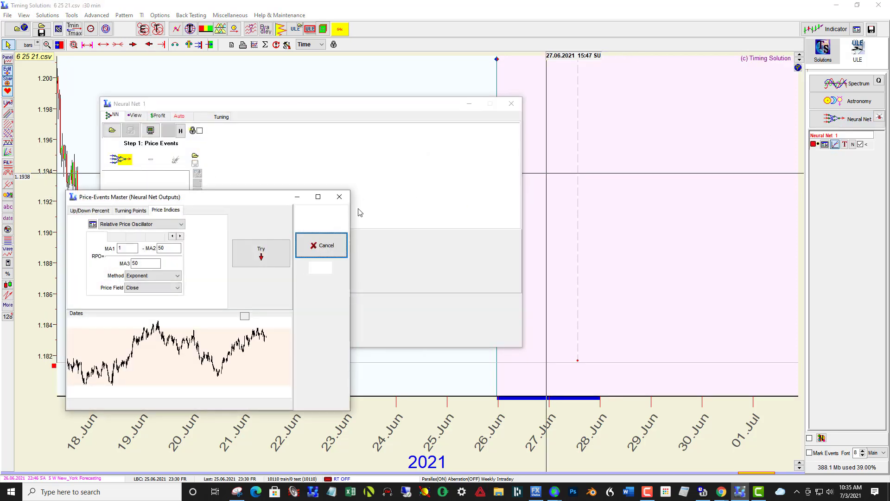
pyautogui.moveTo(227, 200); pyautogui.dragTo(691, 157)
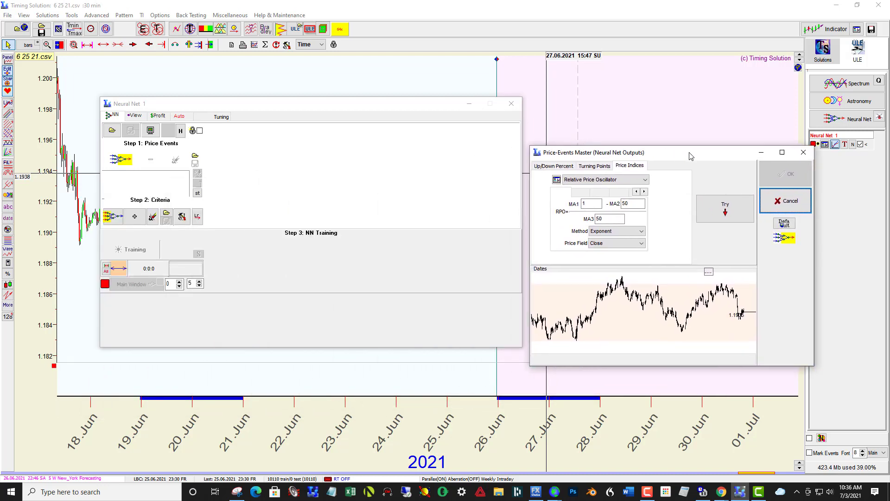
pyautogui.click(592, 202)
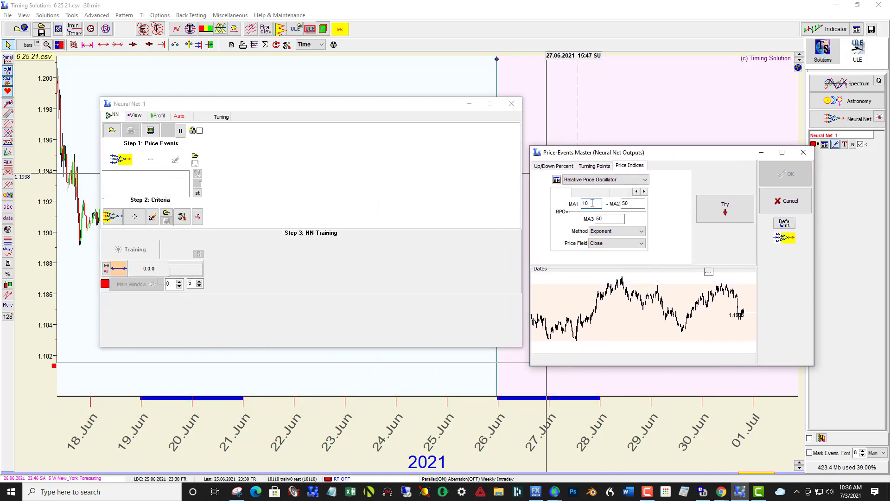
pyautogui.doubleClick(626, 204)
pyautogui.press('Tab')
pyautogui.write('400')
pyautogui.click(724, 207)
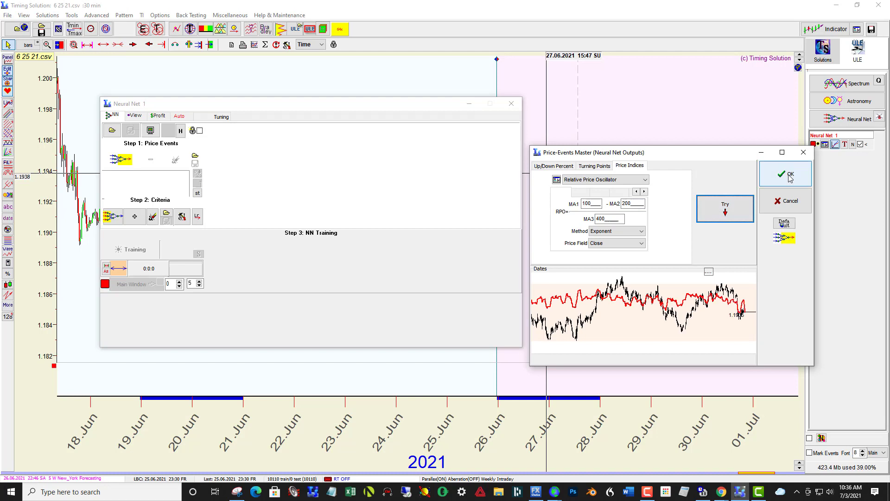
pyautogui.click(790, 179)
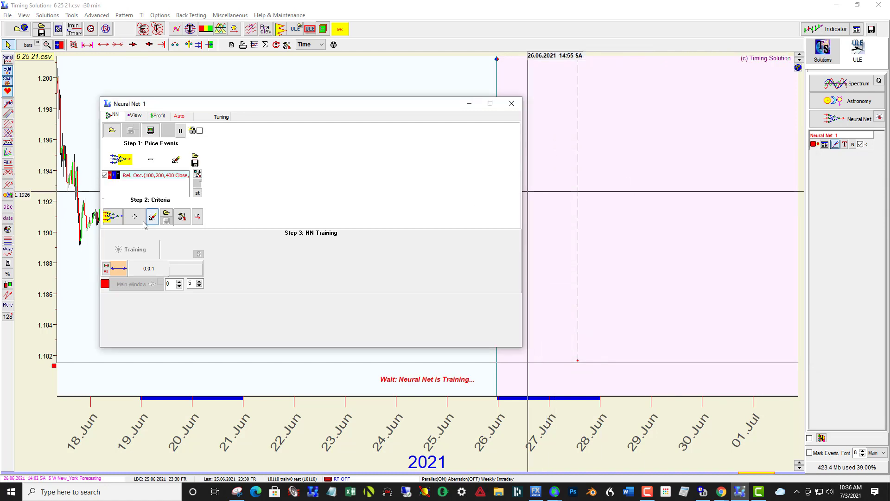
# Step: Add 387 Moon–Sun geocentric cycle inputs (period 29.53 days, orb 10°) from the FAM model
pyautogui.click(114, 217)
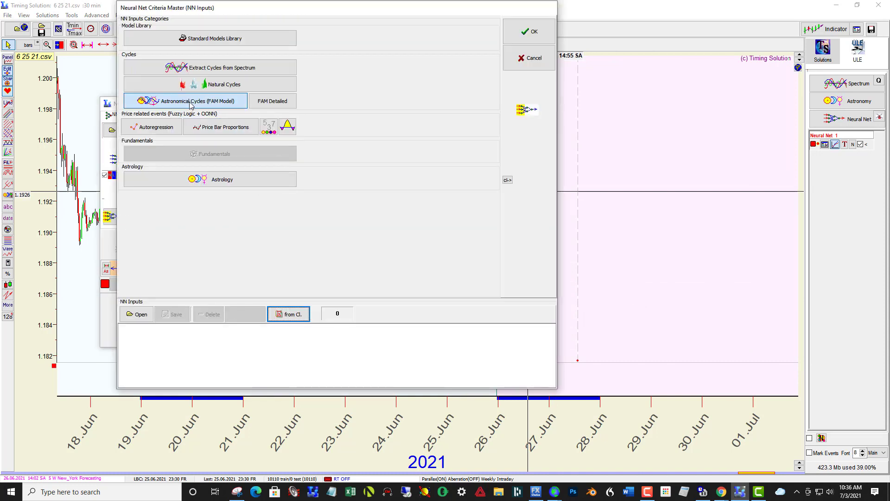
pyautogui.click(618, 271)
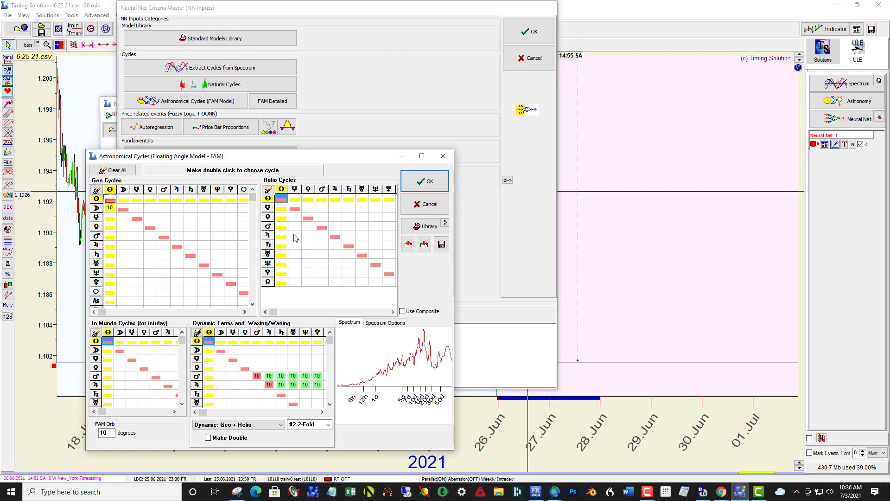
pyautogui.click(111, 209)
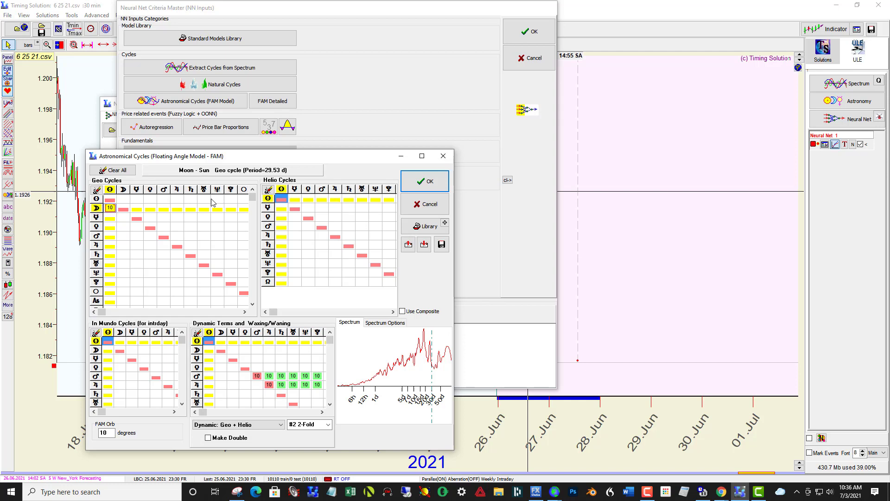
pyautogui.click(424, 181)
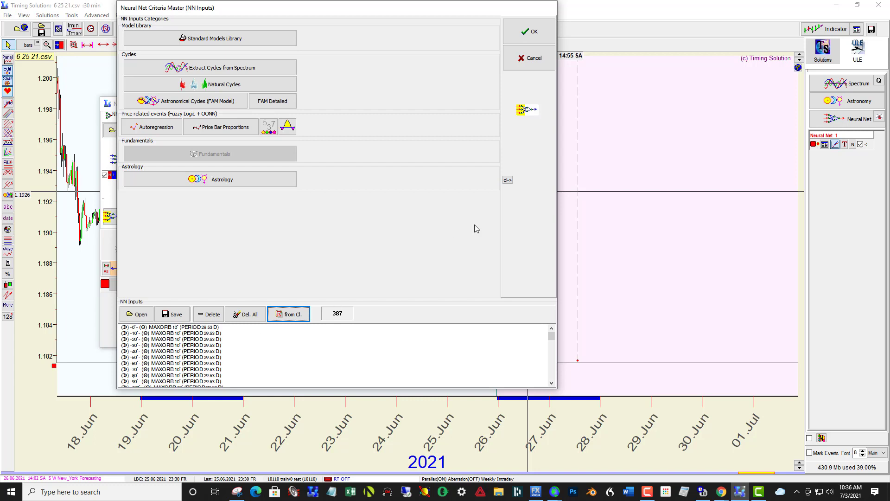
# Step: Keep the chosen inputs and train Neural Net 1 to about 88.6% correlation
pyautogui.click(545, 37)
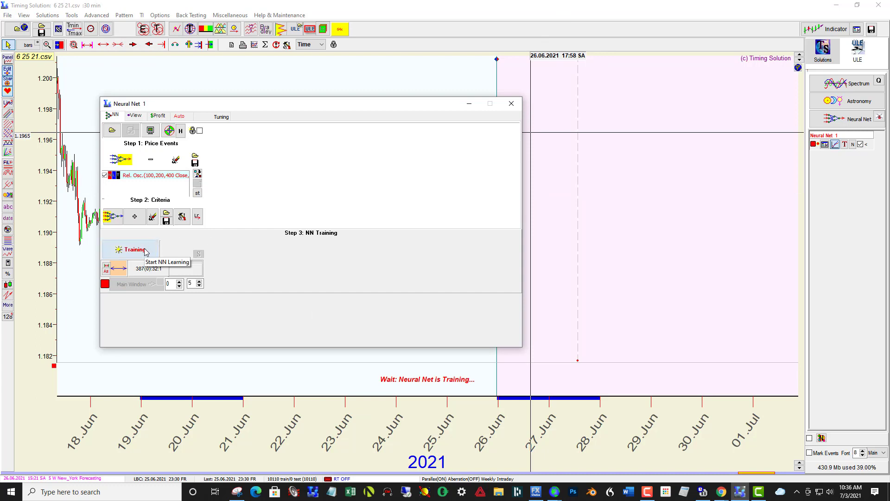
pyautogui.click(145, 251)
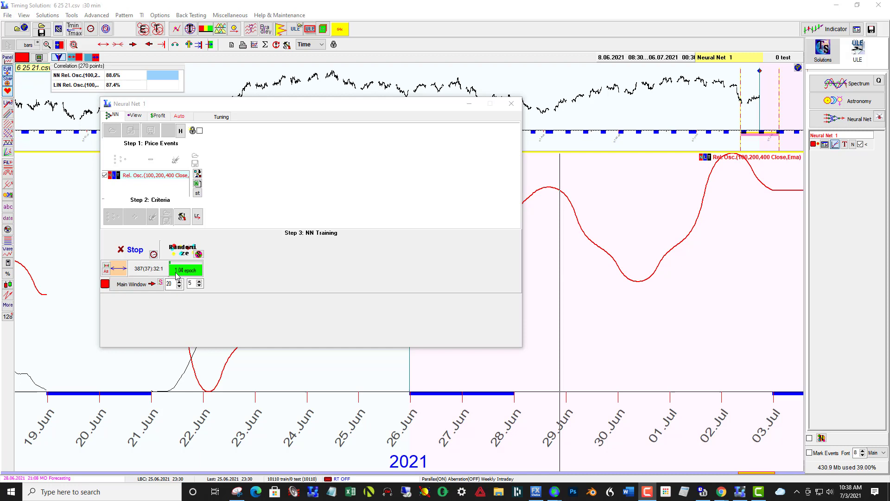
# Step: Stop Neural Net 1's training and rerun it until the recalculation finishes
pyautogui.click(136, 253)
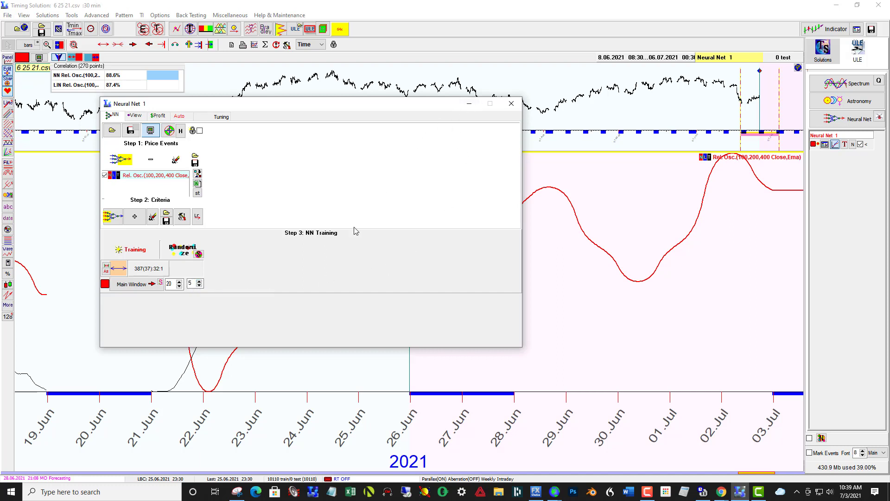
pyautogui.click(132, 249)
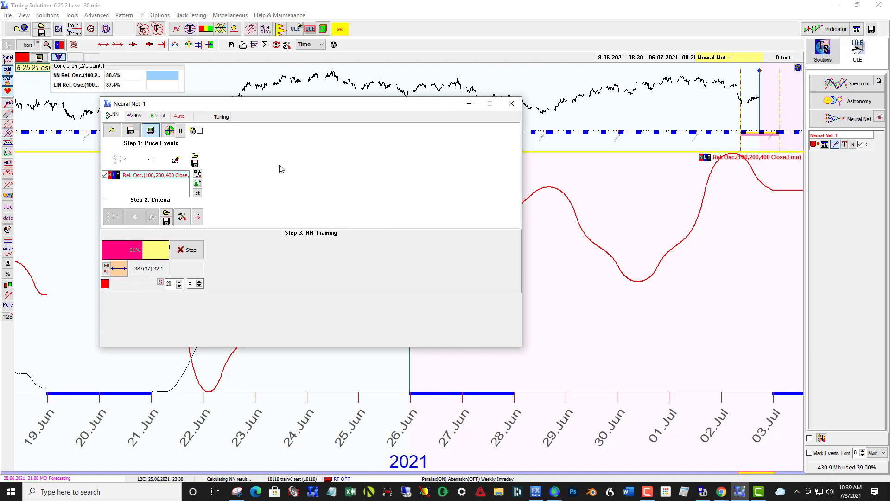
# Step: Hide the results panel and neural net window, and overlay the forecast on the price chart
pyautogui.click(151, 130)
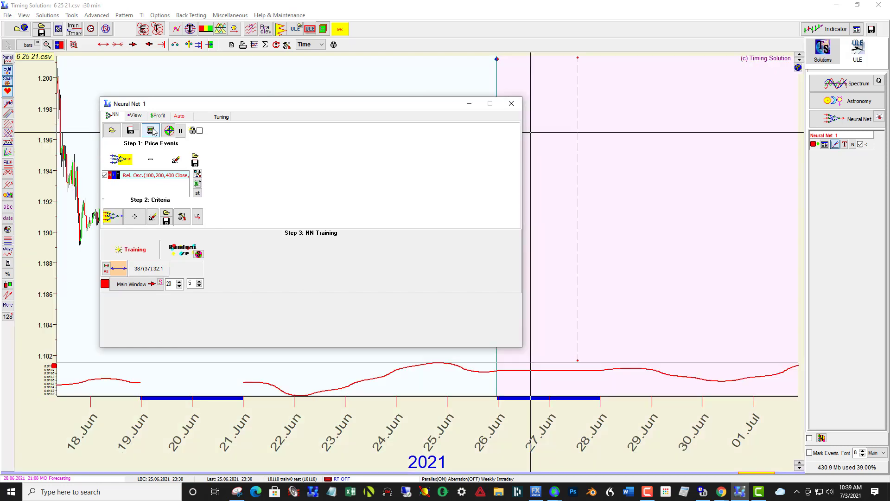
pyautogui.click(469, 104)
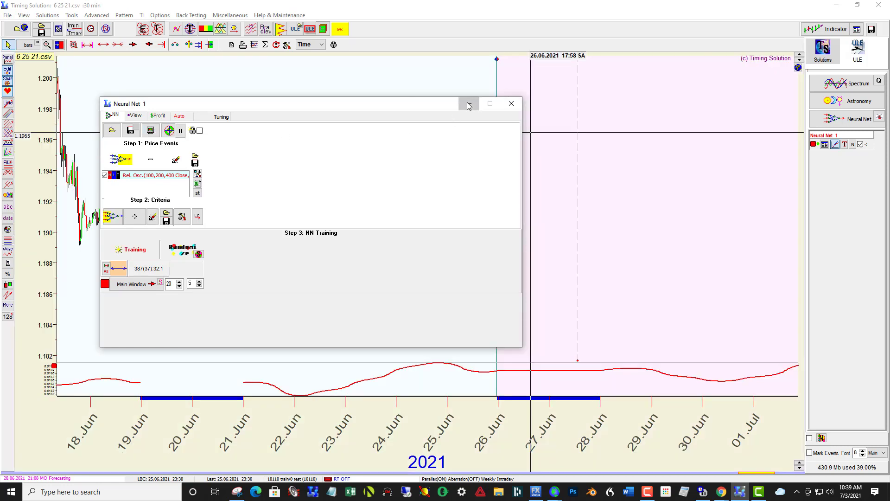
pyautogui.click(835, 145)
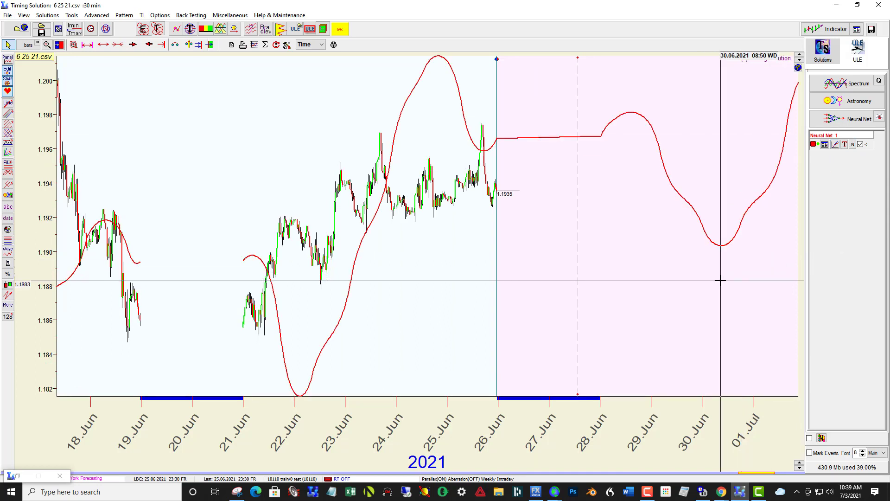
# Step: Zoom to 27 Jun–04 Jul and measure the swing from 1.1825 on 30 Jun to 1.1975 on 02 Jul
pyautogui.moveTo(655, 294); pyautogui.dragTo(528, 304)
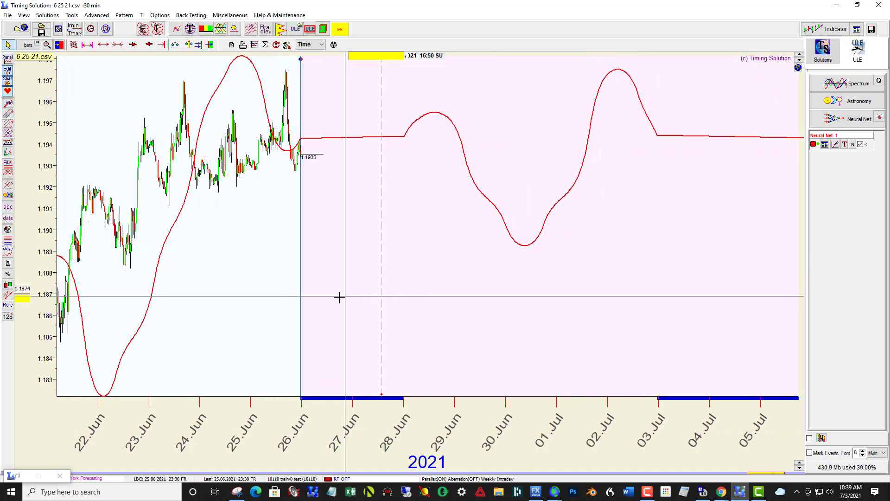
pyautogui.moveTo(690, 386); pyautogui.dragTo(731, 381)
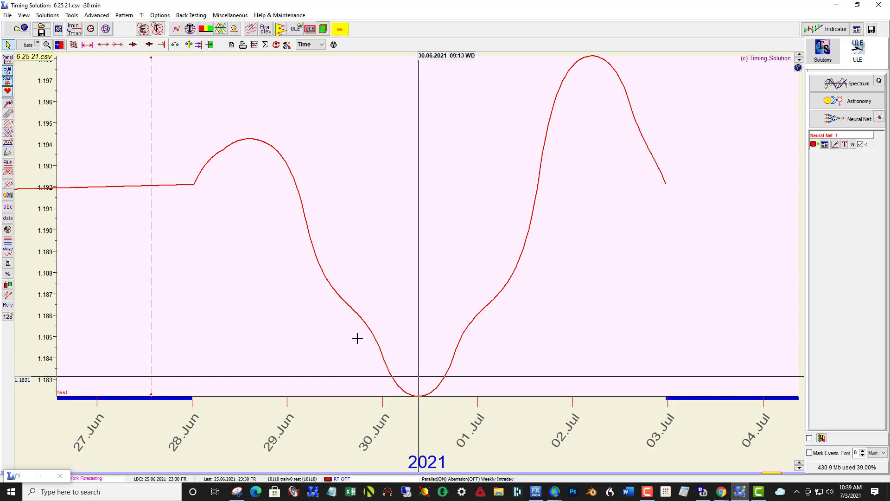
pyautogui.moveTo(431, 360); pyautogui.dragTo(591, 235)
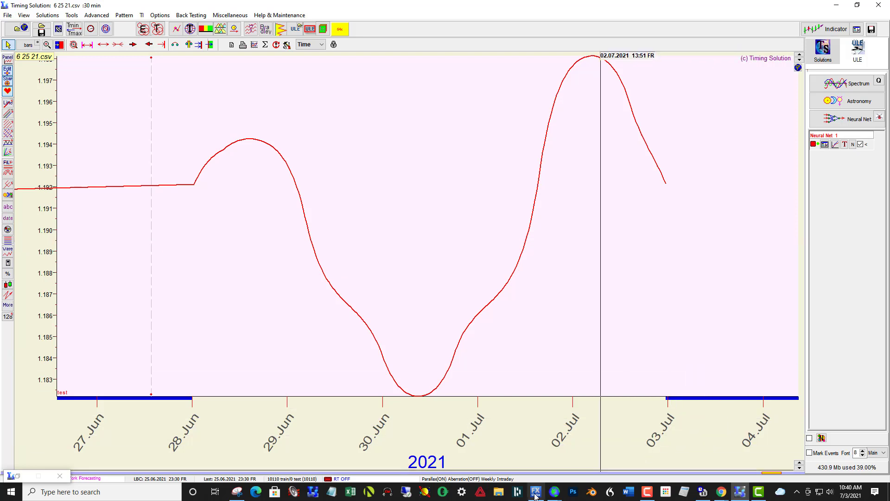
pyautogui.moveTo(535, 495)
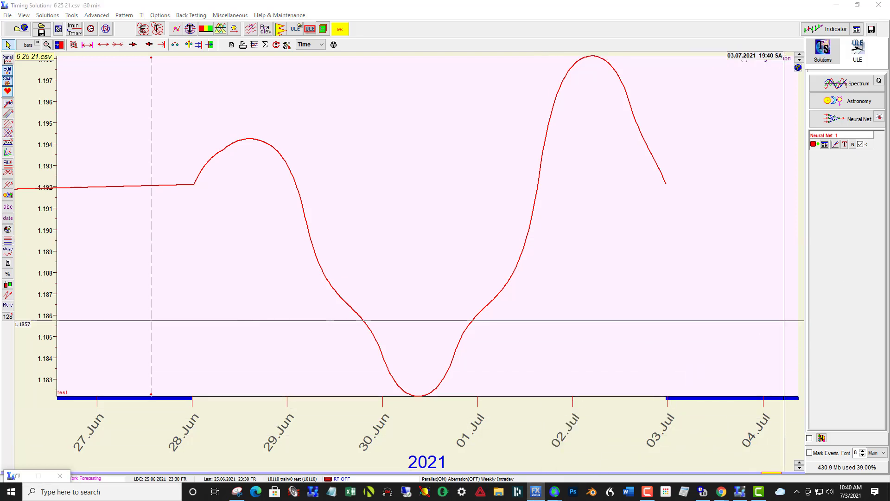
# Step: Compare the MetaTrader 4 EURUSD M30 chart, then return to the Timing Solution forecast
pyautogui.hotkey('alt', 'Tab')
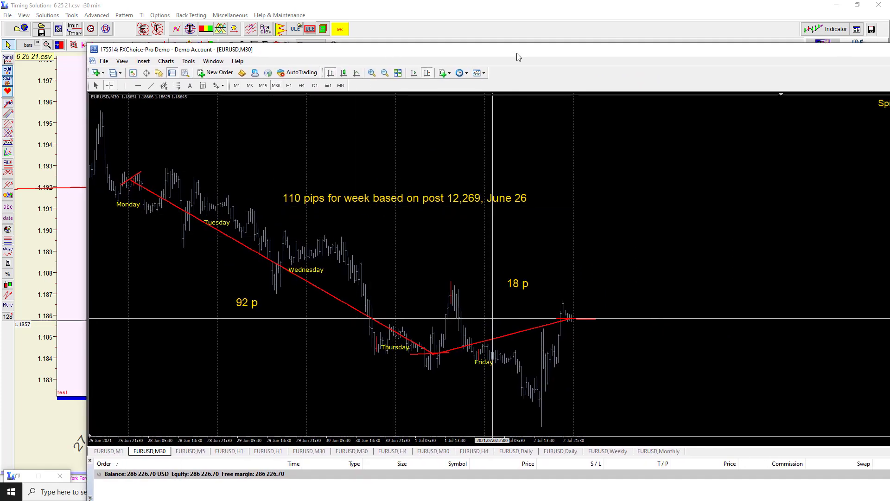
pyautogui.moveTo(491, 49); pyautogui.dragTo(865, 56)
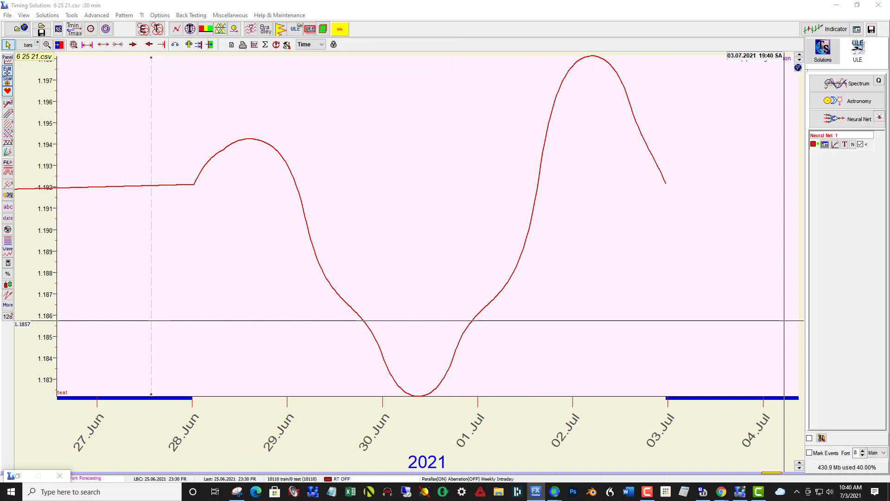
pyautogui.hotkey('alt', 'Tab')
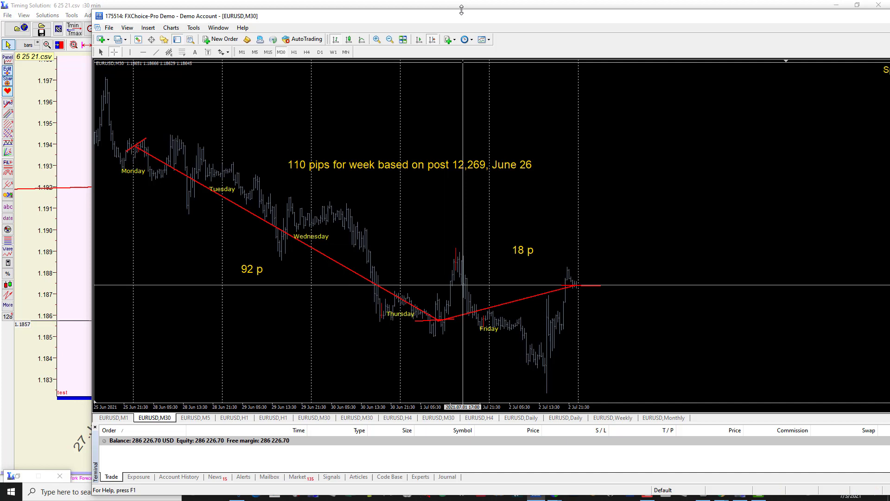
pyautogui.hotkey('alt', 'Tab')
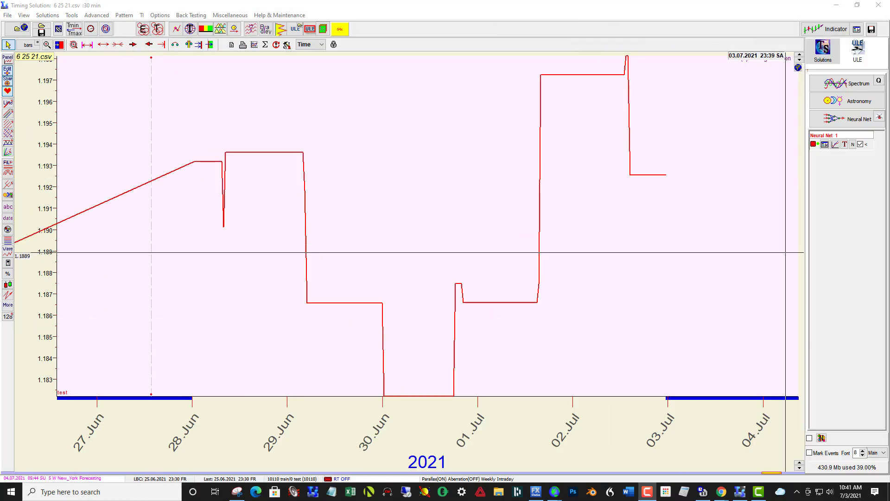
# Step: Park the Neural Net 1 window at the right screen edge, then bring MetaTrader forward
pyautogui.hotkey('alt', 'Tab')
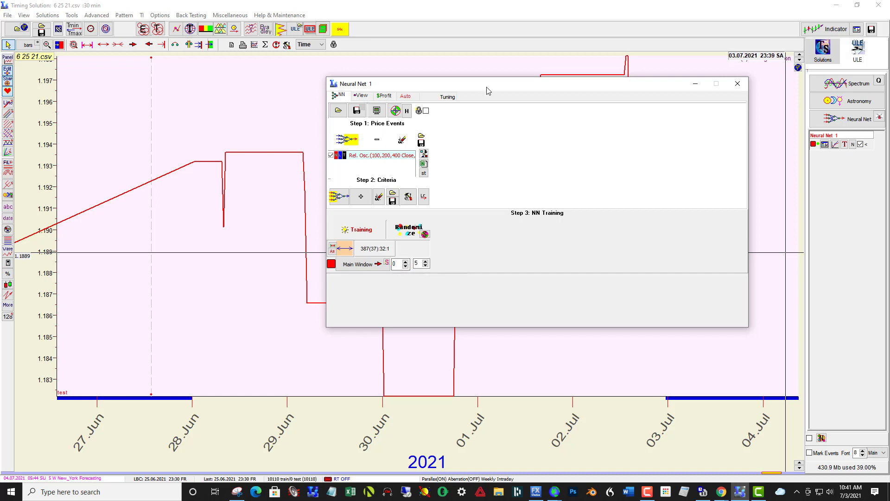
pyautogui.moveTo(488, 91); pyautogui.dragTo(888, 114)
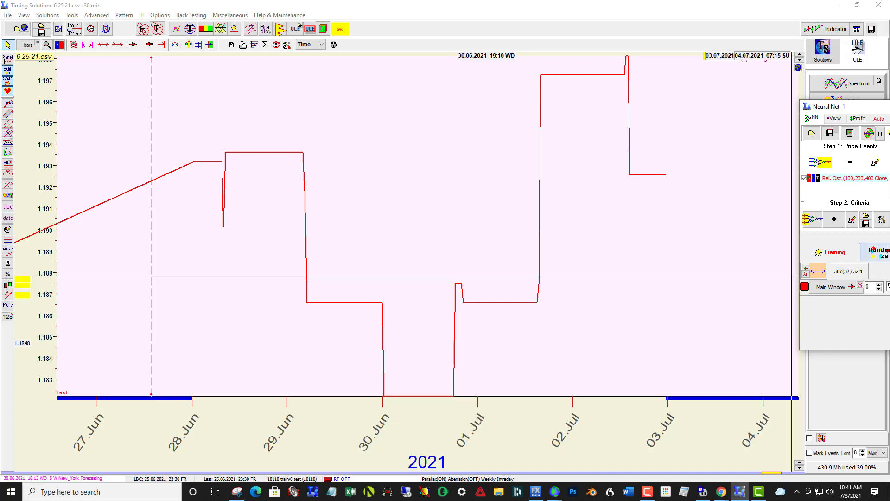
pyautogui.click(536, 492)
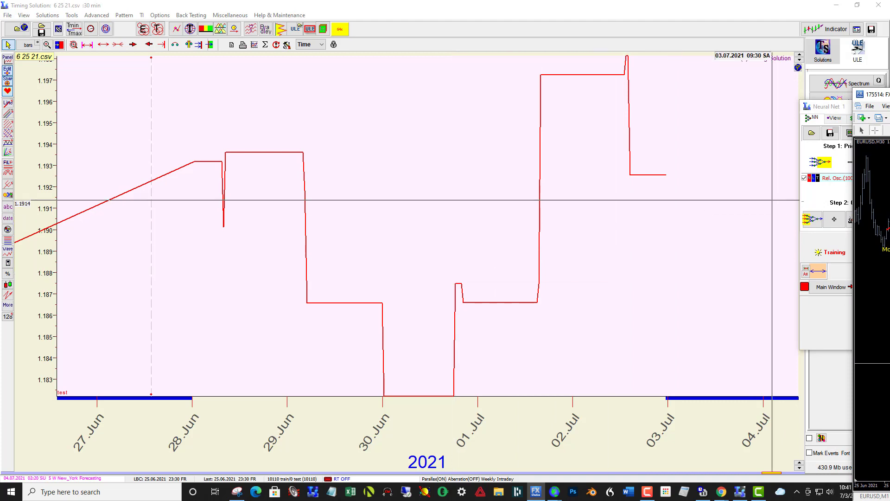
# Step: Make the falling and rising red trendlines meet at Thursday's low, showing the 92 p drop and 18 p rebound
pyautogui.moveTo(877, 94); pyautogui.dragTo(92, 59)
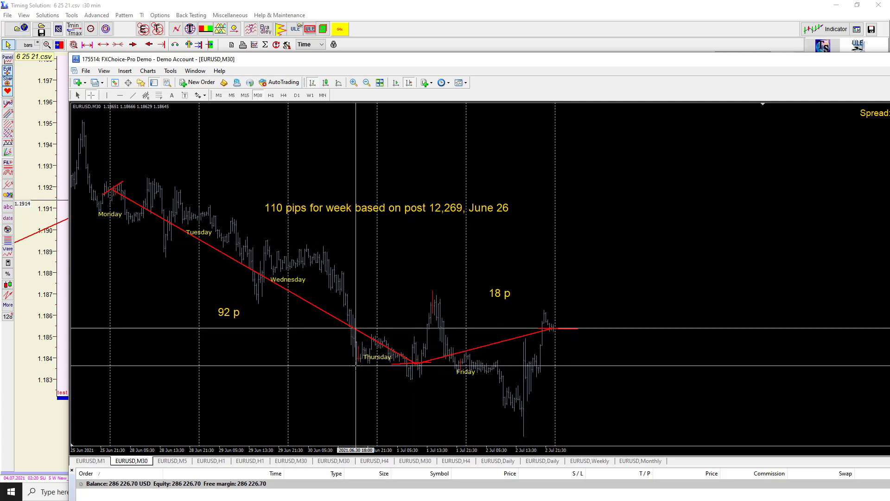
pyautogui.moveTo(356, 358)
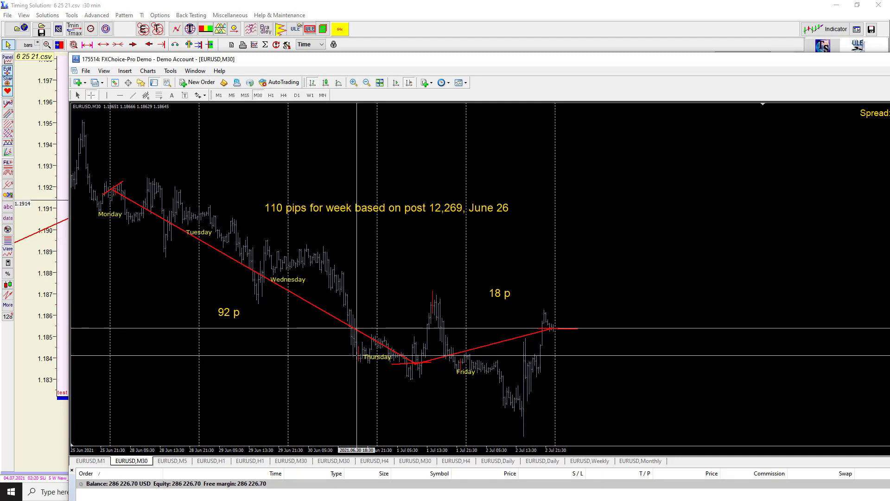
pyautogui.press('Escape')
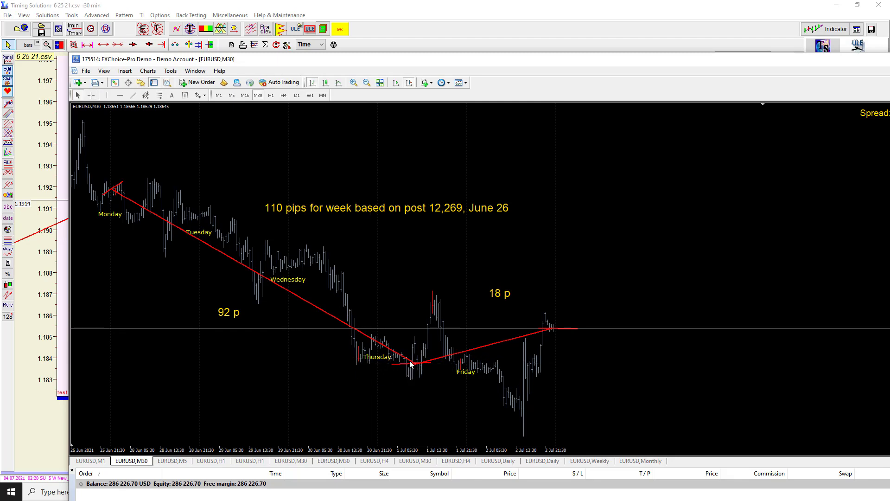
pyautogui.moveTo(417, 365); pyautogui.dragTo(360, 363)
pyautogui.doubleClick(405, 364)
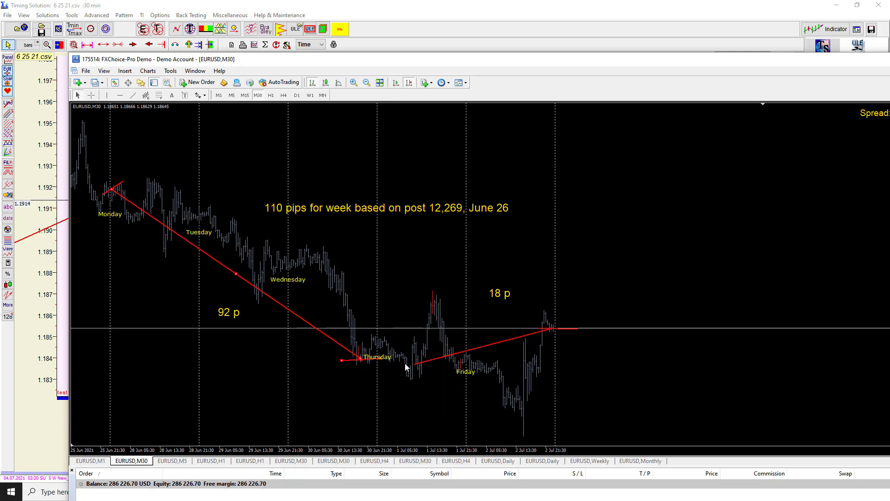
pyautogui.moveTo(414, 366); pyautogui.dragTo(359, 358)
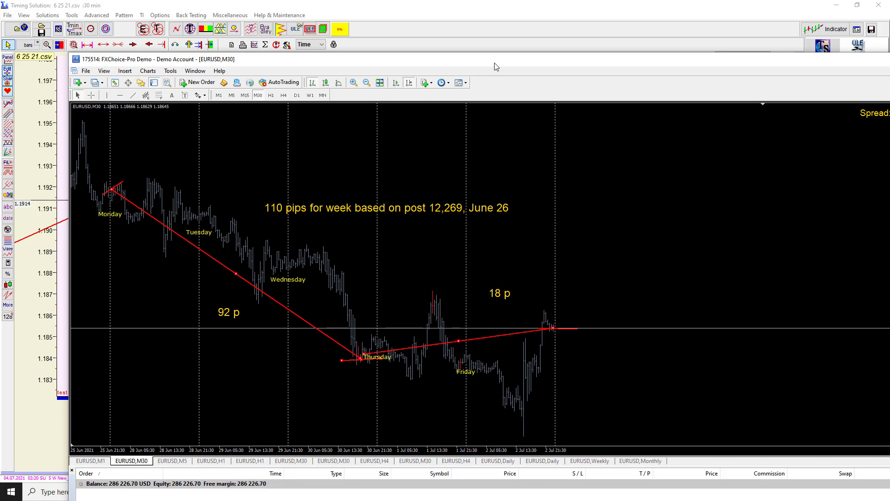
pyautogui.press('super+Down')
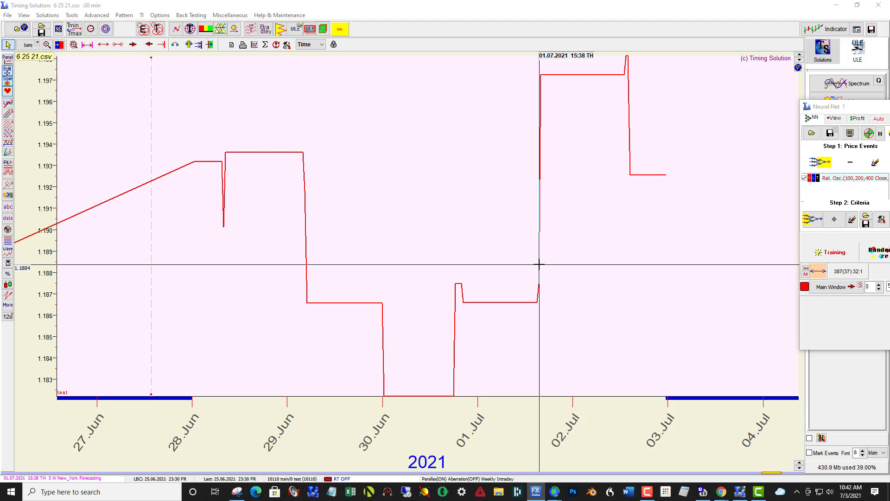
pyautogui.hotkey('alt', 'Tab')
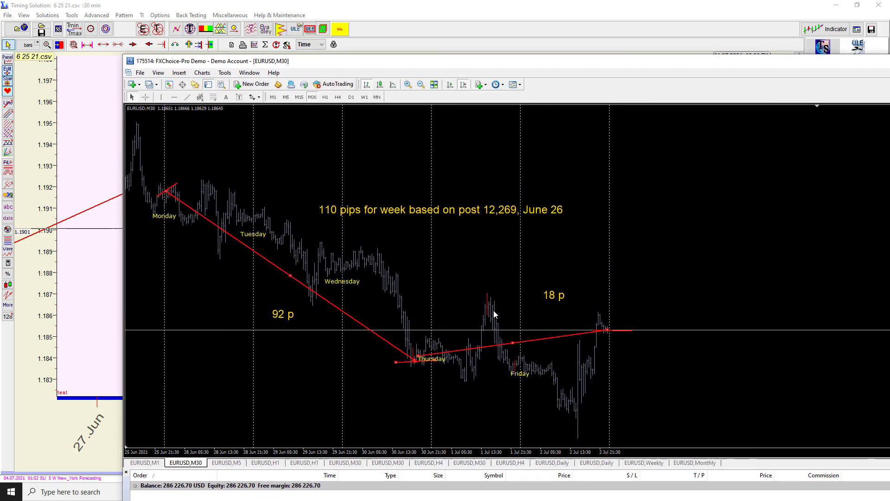
# Step: Read the 1 July 18:30 bar time with the crosshair, then switch back to the forecast
pyautogui.middleClick(493, 310)
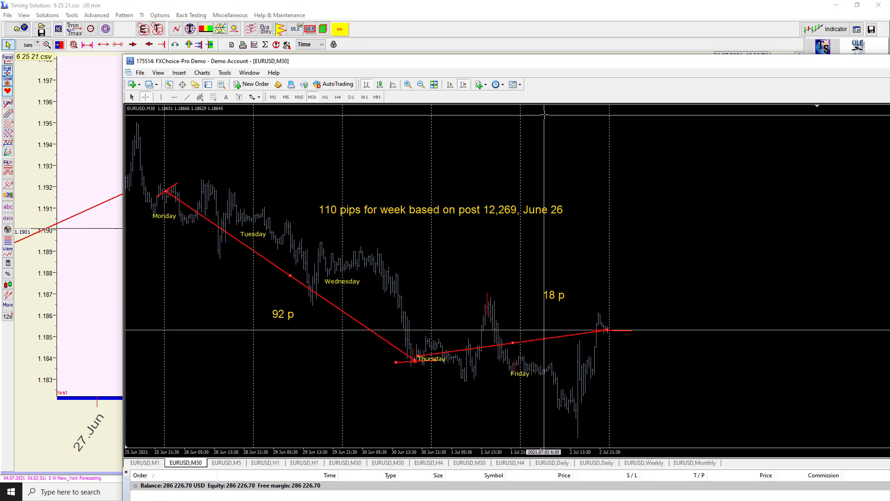
pyautogui.hotkey('alt', 'Tab')
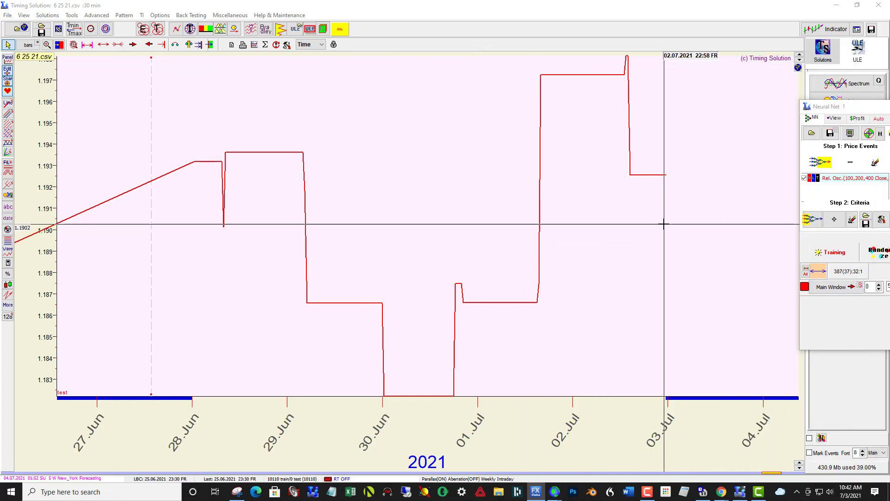
# Step: Move the Neural Net 1 window left from the screen edge so its Step 3 NN Training section shows
pyautogui.moveTo(852, 109); pyautogui.dragTo(562, 106)
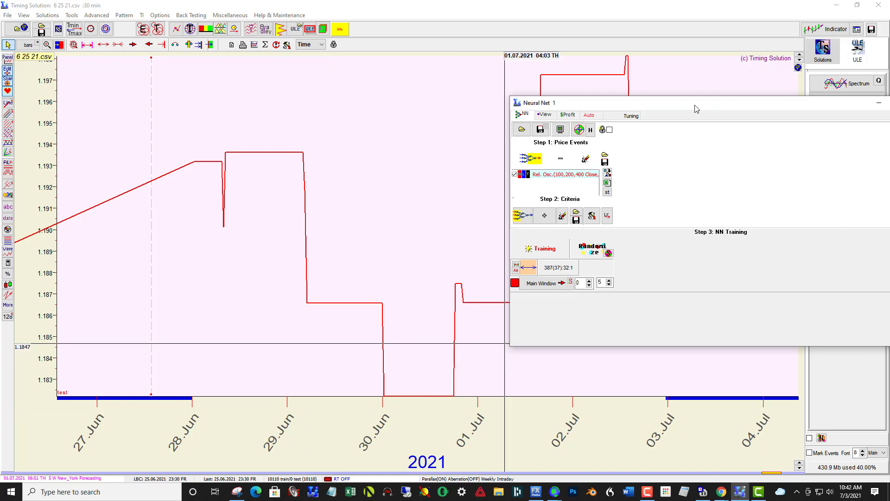
pyautogui.moveTo(695, 109); pyautogui.dragTo(563, 108)
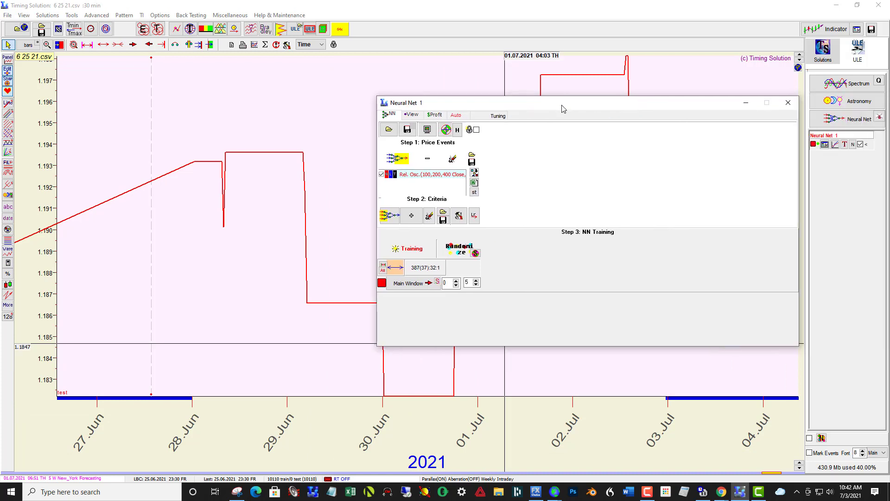